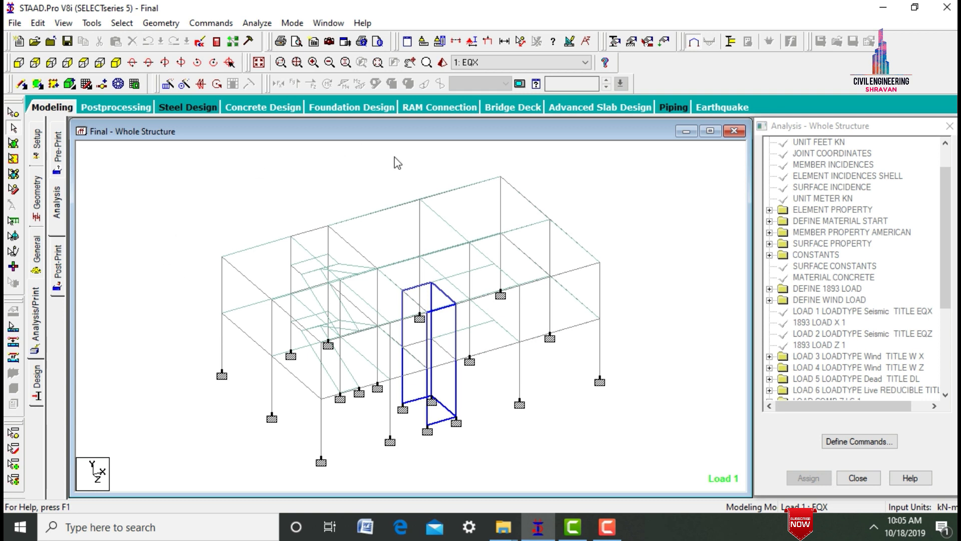
# Step: Examine the rendered 3D view of the building from another angle, including its staircase and shear walls, and close it
pyautogui.click(442, 62)
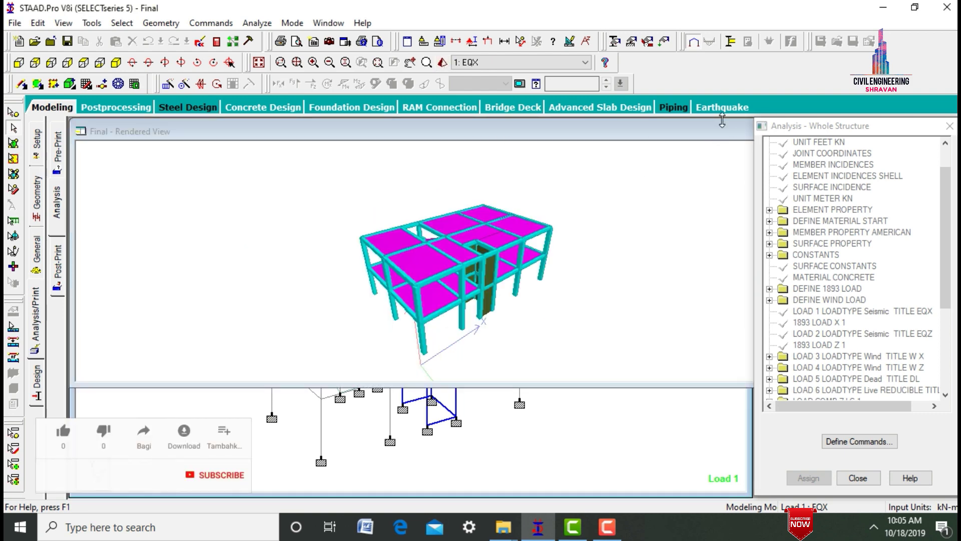
pyautogui.moveTo(714, 126); pyautogui.dragTo(666, 173)
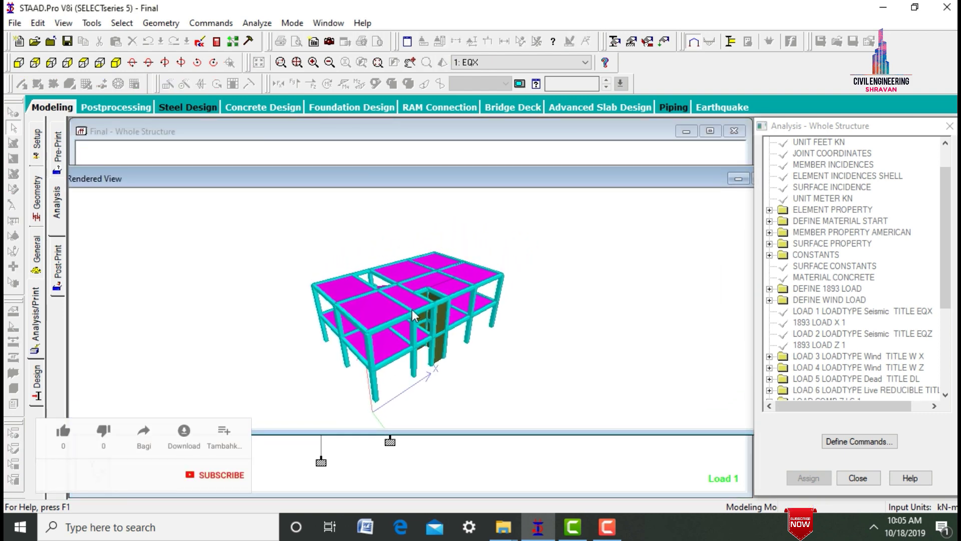
pyautogui.moveTo(411, 309); pyautogui.dragTo(483, 281)
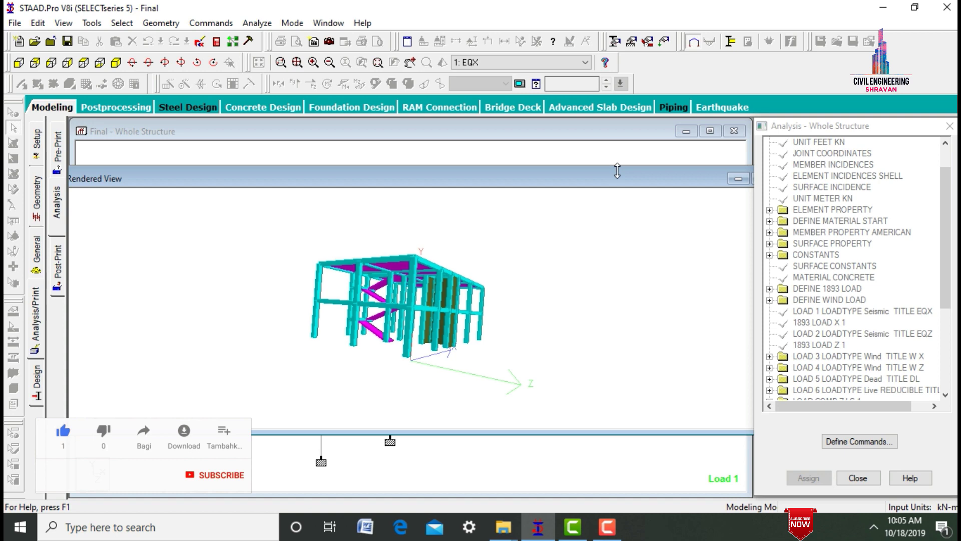
pyautogui.moveTo(622, 181); pyautogui.dragTo(525, 176)
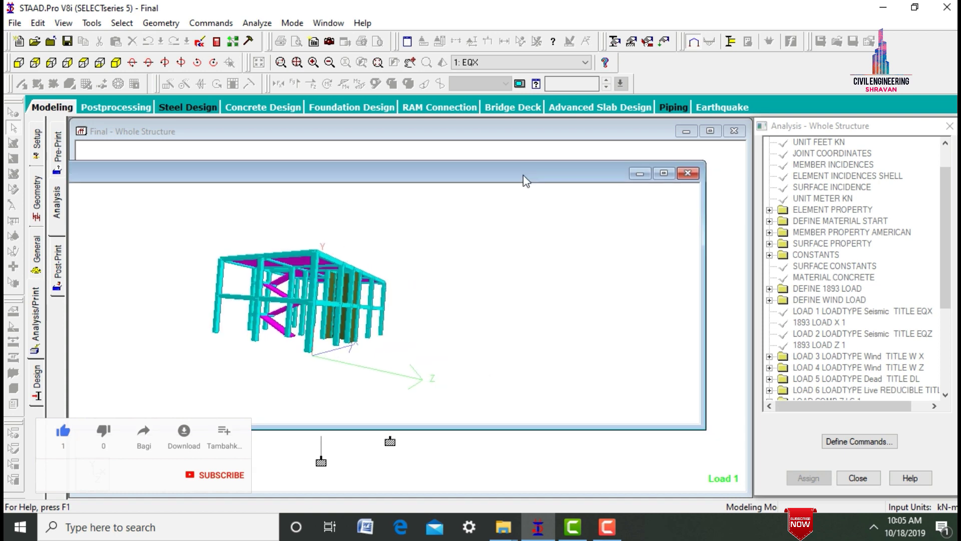
pyautogui.click(688, 173)
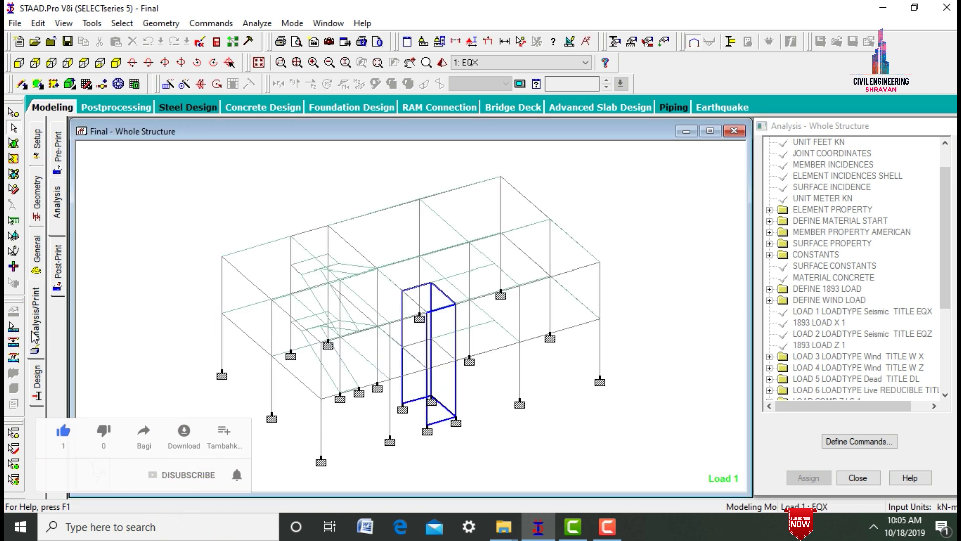
# Step: Add a Perform Analysis command with the No Print option and run the analysis
pyautogui.click(31, 331)
pyautogui.click(438, 407)
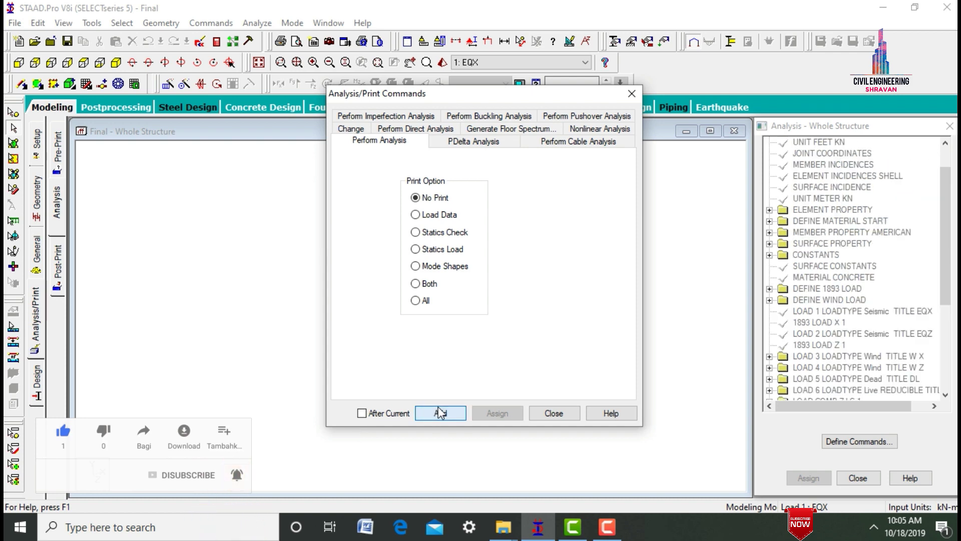
pyautogui.click(553, 413)
pyautogui.click(257, 23)
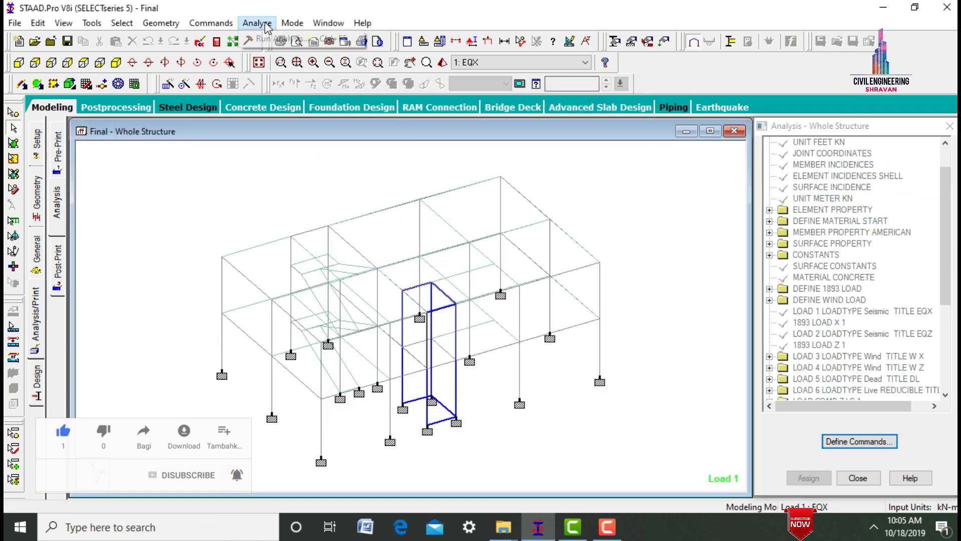
pyautogui.click(273, 38)
pyautogui.press('Return')
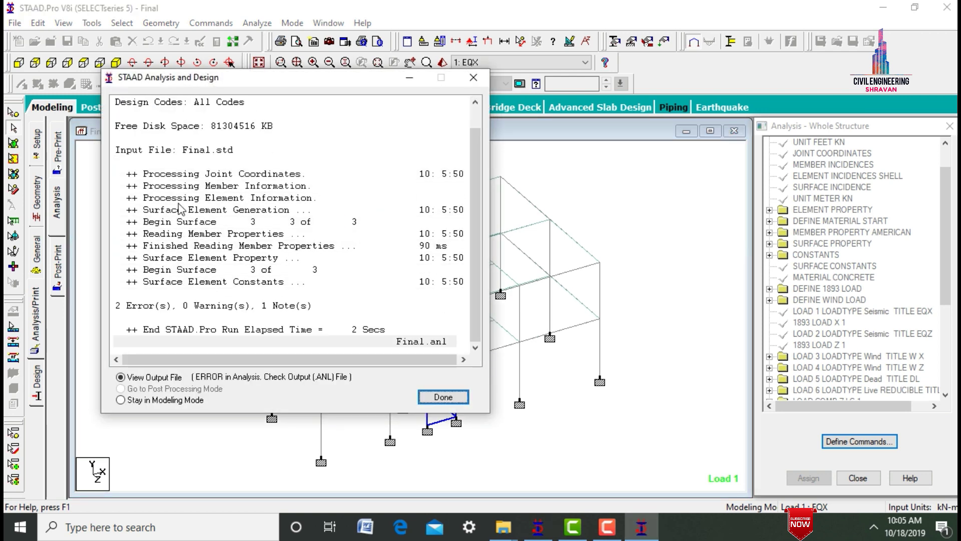
# Step: View the analysis output file, examine its error messages against the model's supports, and close the output viewer
pyautogui.click(138, 379)
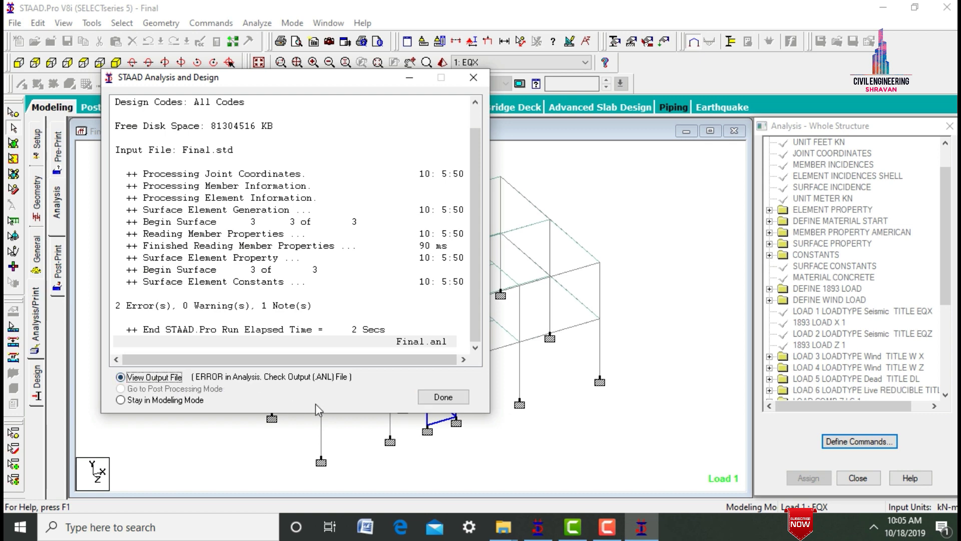
pyautogui.click(437, 398)
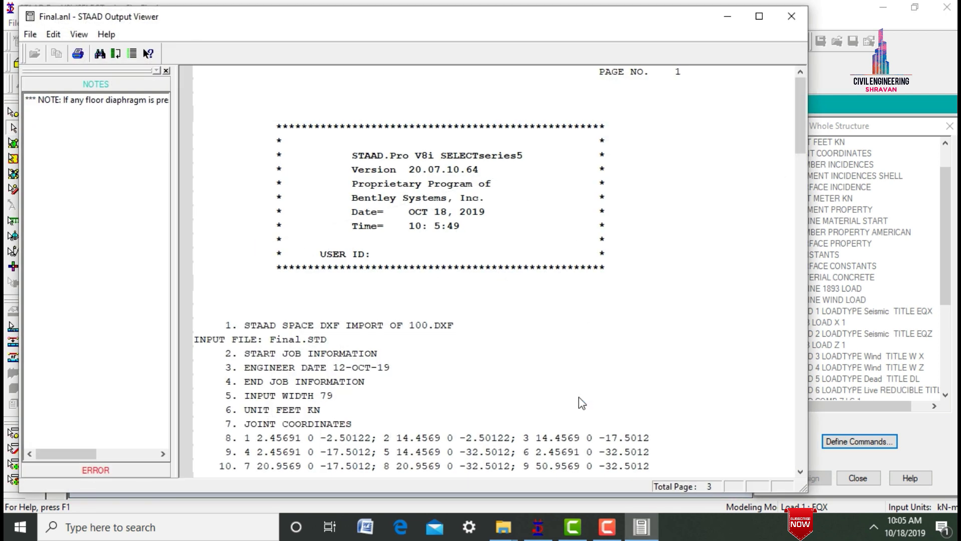
pyautogui.click(110, 475)
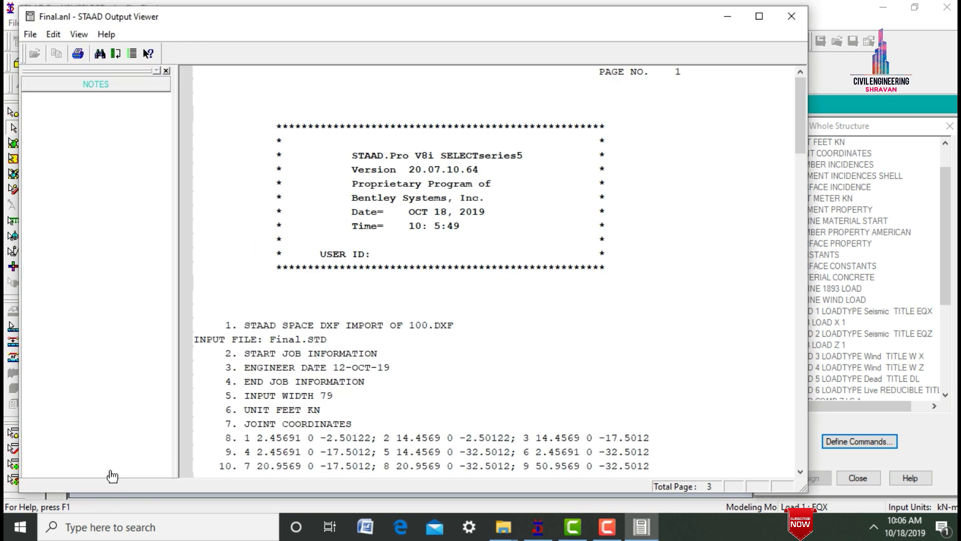
pyautogui.click(88, 131)
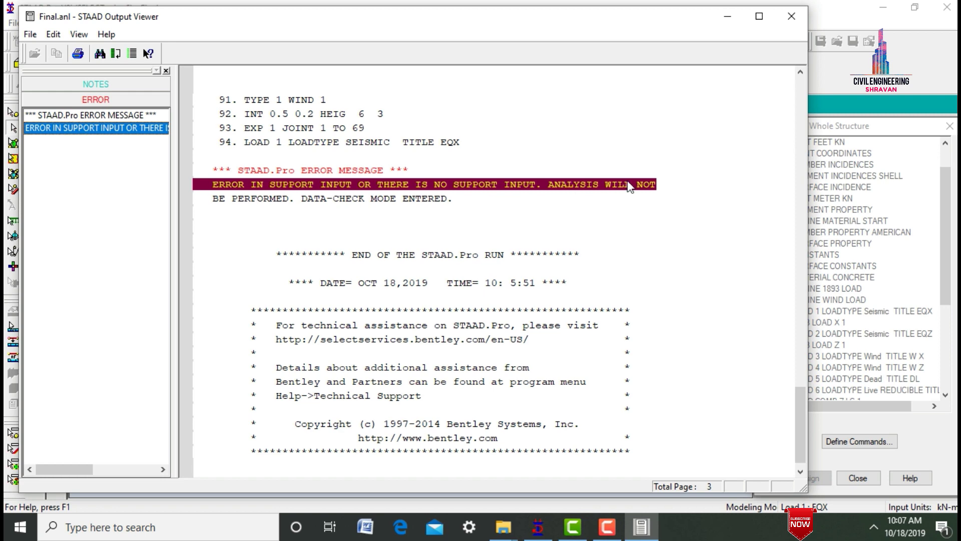
pyautogui.click(728, 17)
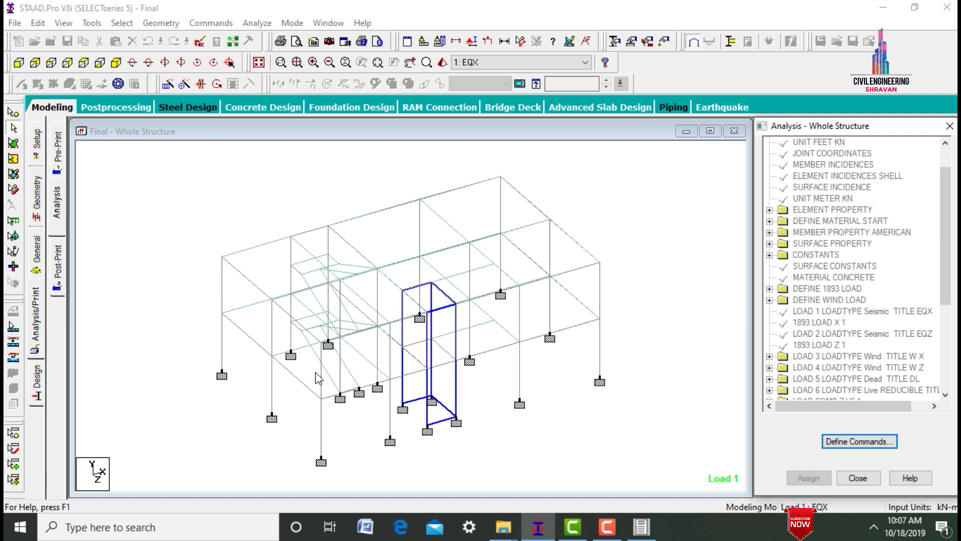
pyautogui.click(642, 527)
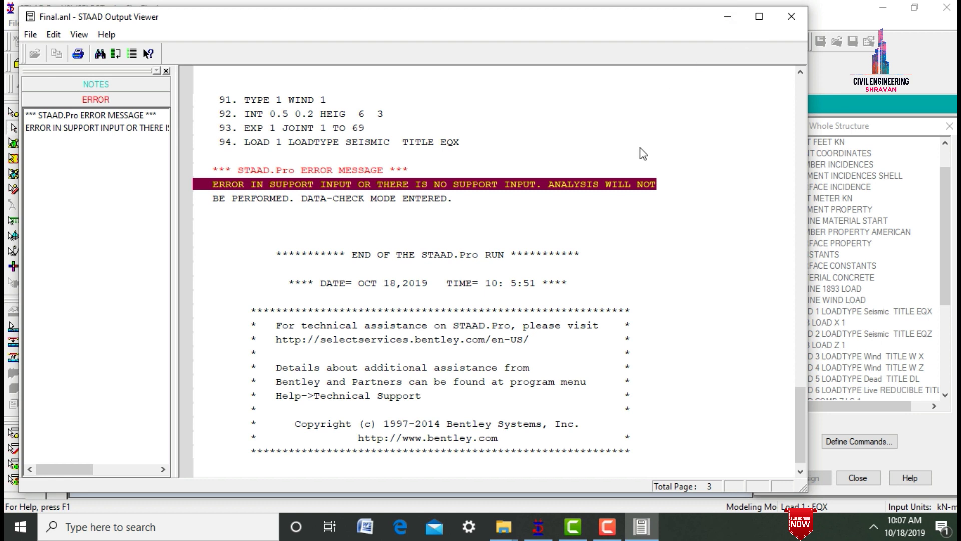
pyautogui.click(791, 16)
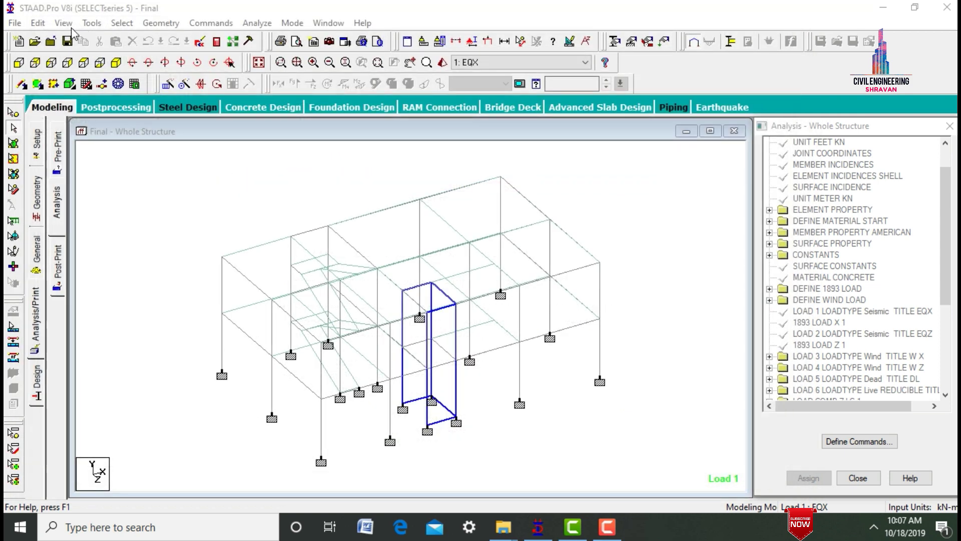
# Step: Open the input command file and cut the SUPPORTS block "1 TO 18 43 FIXED" near the end, removing the leftover blank line
pyautogui.click(43, 26)
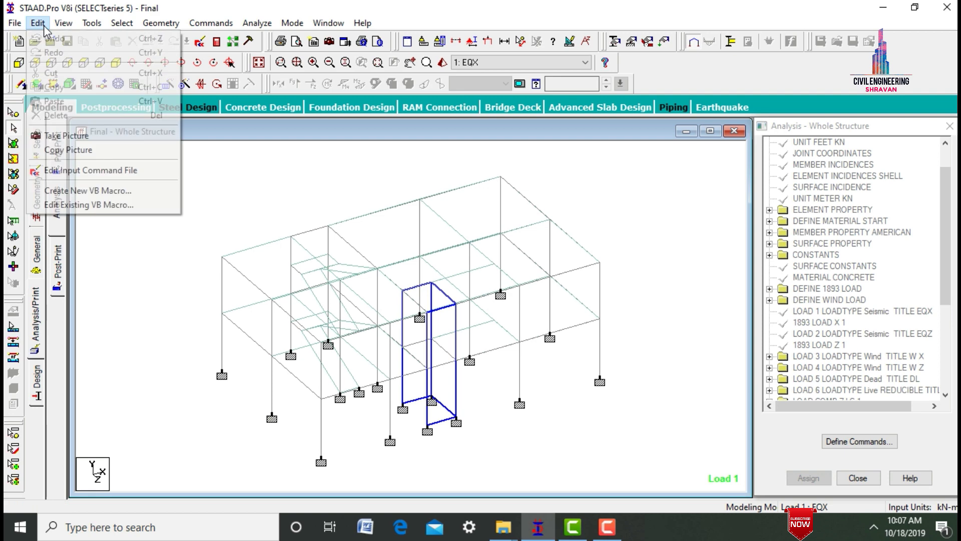
pyautogui.click(89, 170)
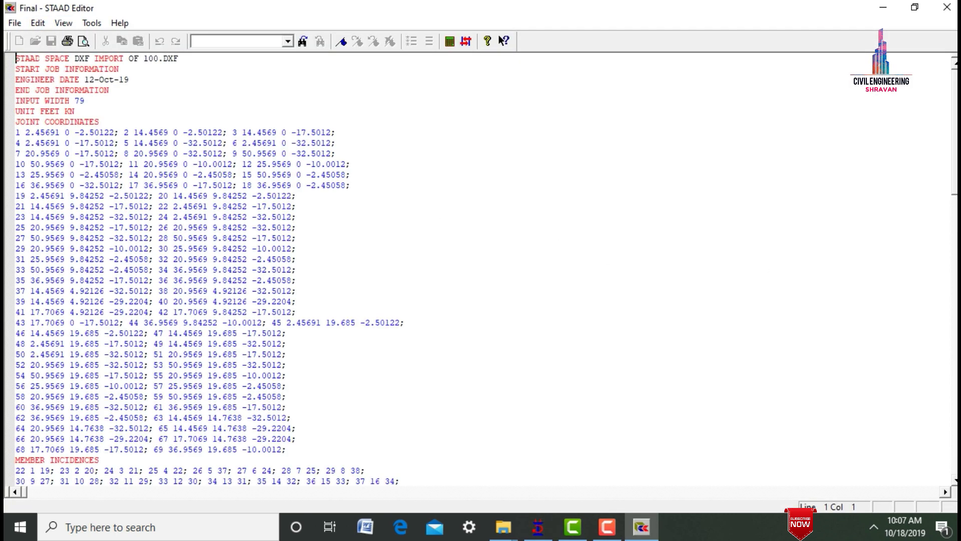
pyautogui.moveTo(955, 150); pyautogui.dragTo(953, 439)
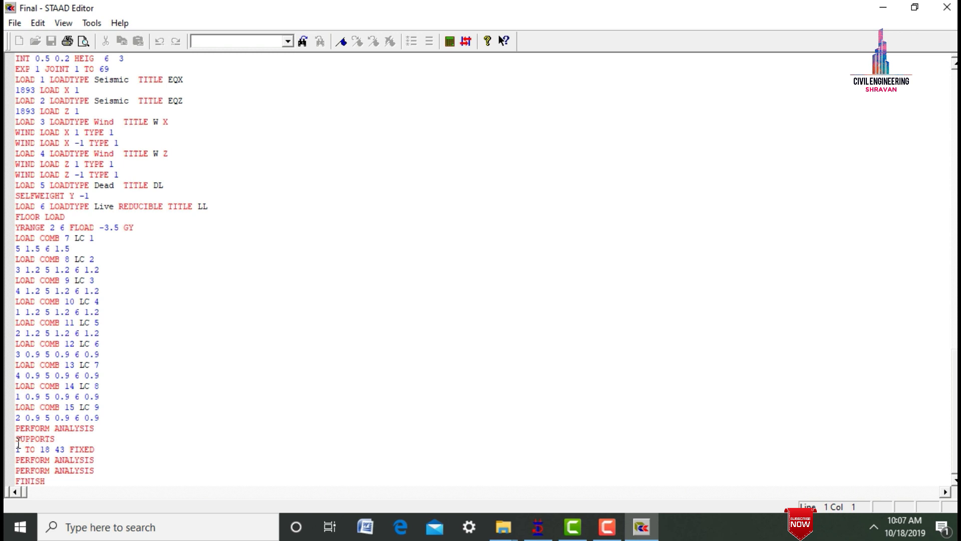
pyautogui.moveTo(18, 440); pyautogui.dragTo(98, 453)
pyautogui.click(96, 425)
pyautogui.moveTo(19, 441); pyautogui.dragTo(97, 453)
pyautogui.click(107, 449)
pyautogui.click(16, 439)
pyautogui.moveTo(16, 439); pyautogui.dragTo(98, 450)
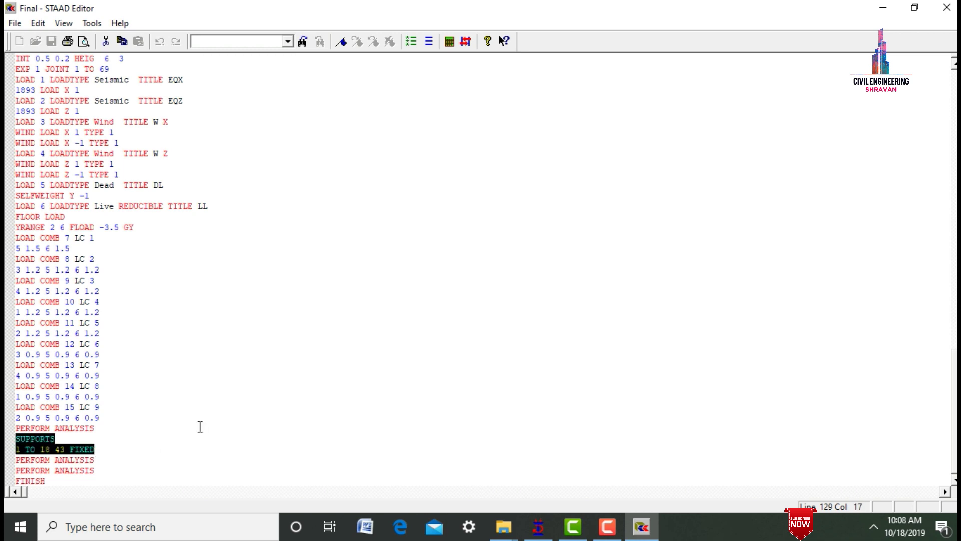
pyautogui.hotkey('ctrl', 'x')
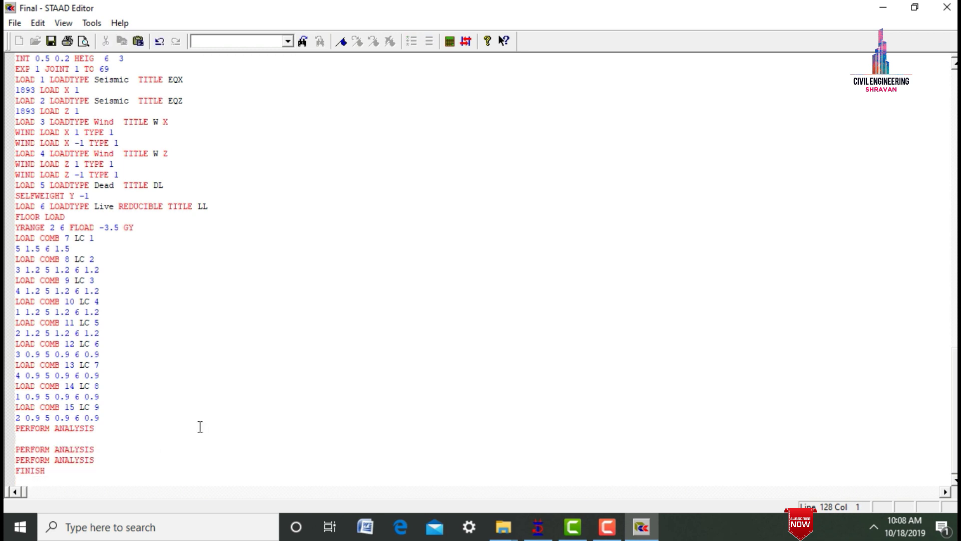
pyautogui.press('BackSpace')
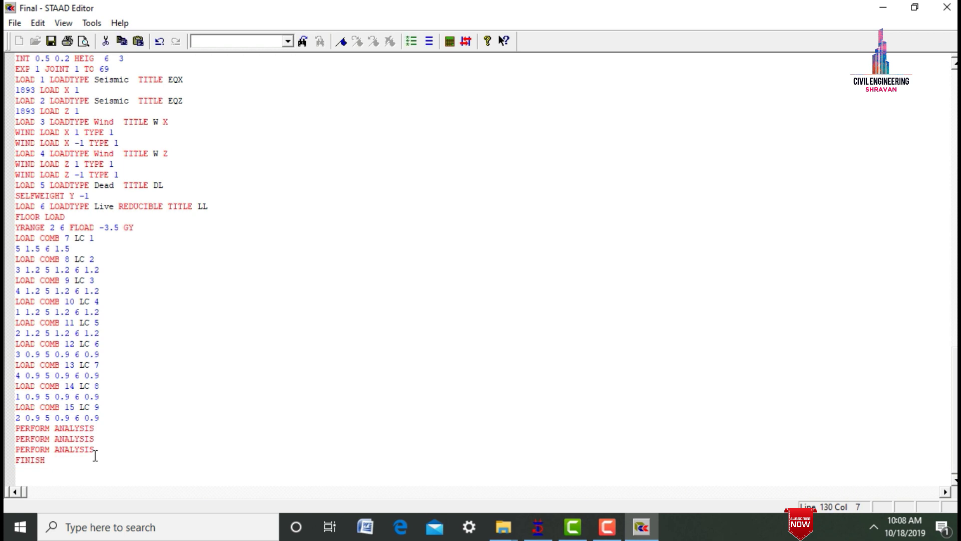
# Step: Delete the three PERFORM ANALYSIS lines above FINISH in the input command file
pyautogui.moveTo(93, 456); pyautogui.dragTo(21, 435)
pyautogui.click(96, 450)
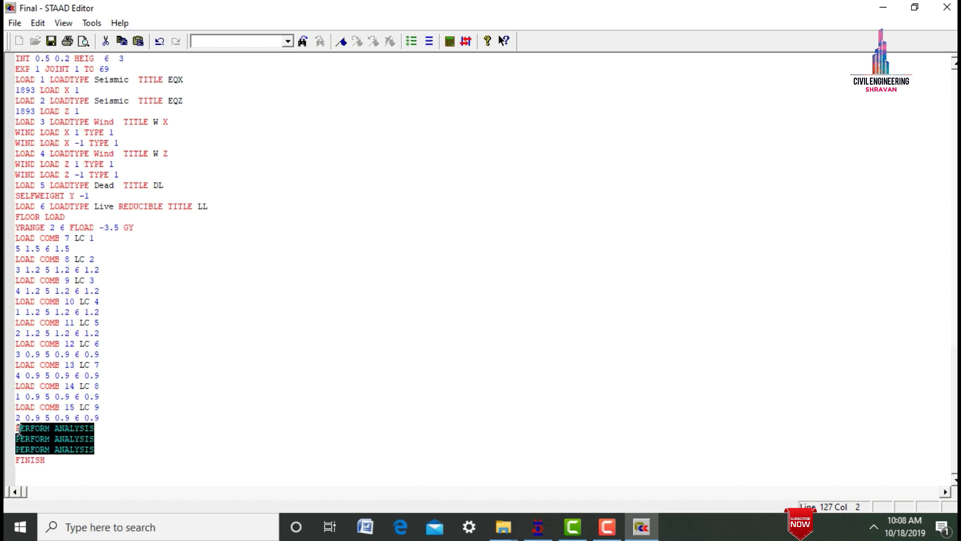
pyautogui.press('Delete')
pyautogui.press('BackSpace')
pyautogui.press('BackSpace')
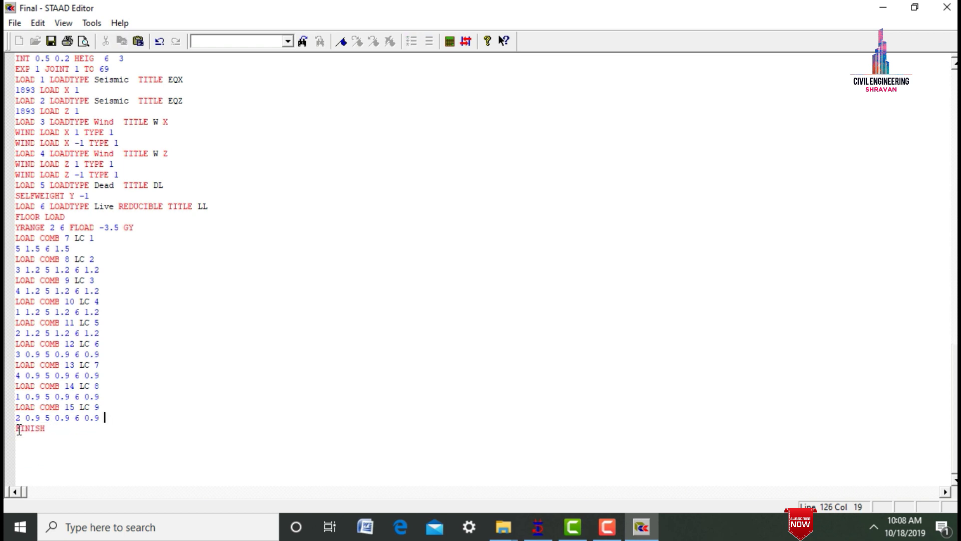
# Step: Insert the cut SUPPORTS block "1 TO 18 43 FIXED" below END DEFINE MATERIAL, save the command file and close the editor
pyautogui.scroll(11, 952, 331)
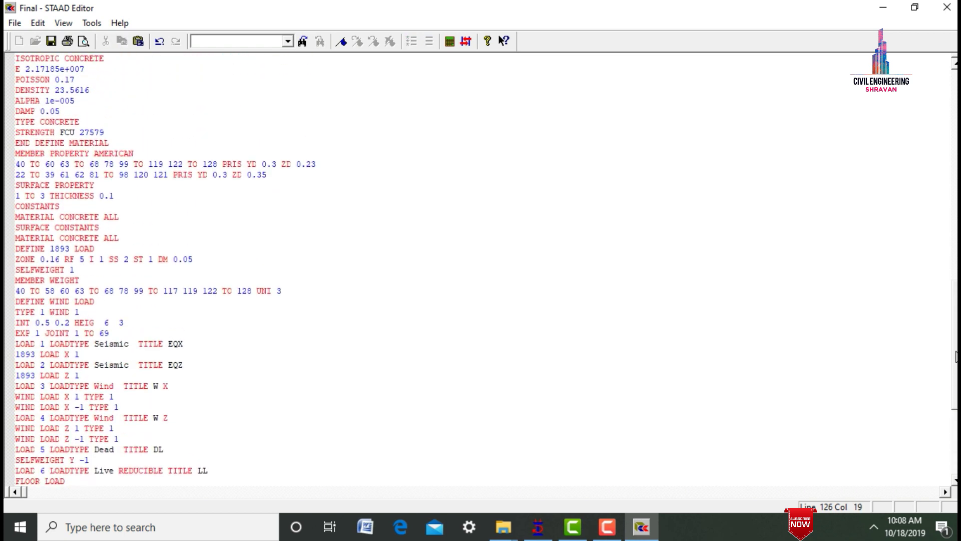
pyautogui.moveTo(952, 331); pyautogui.dragTo(951, 309)
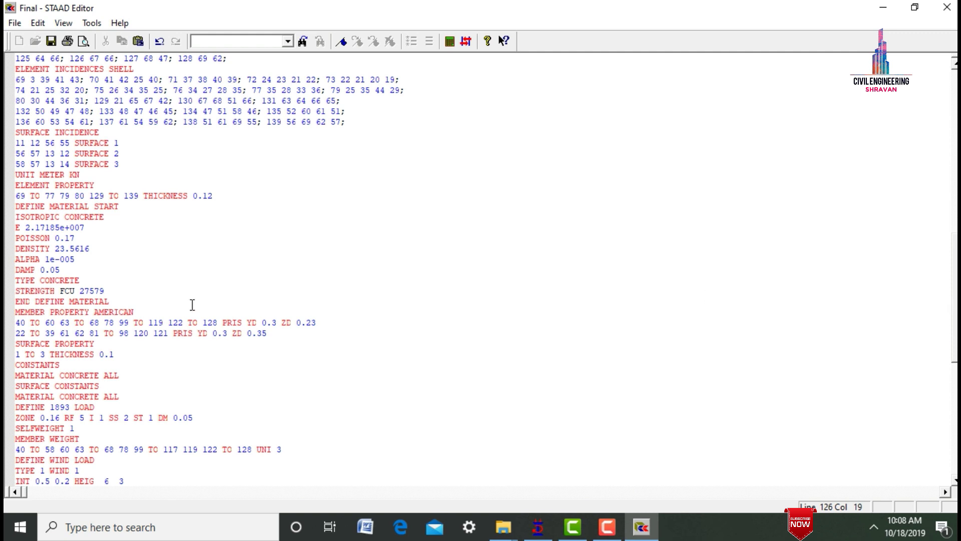
pyautogui.click(9, 306)
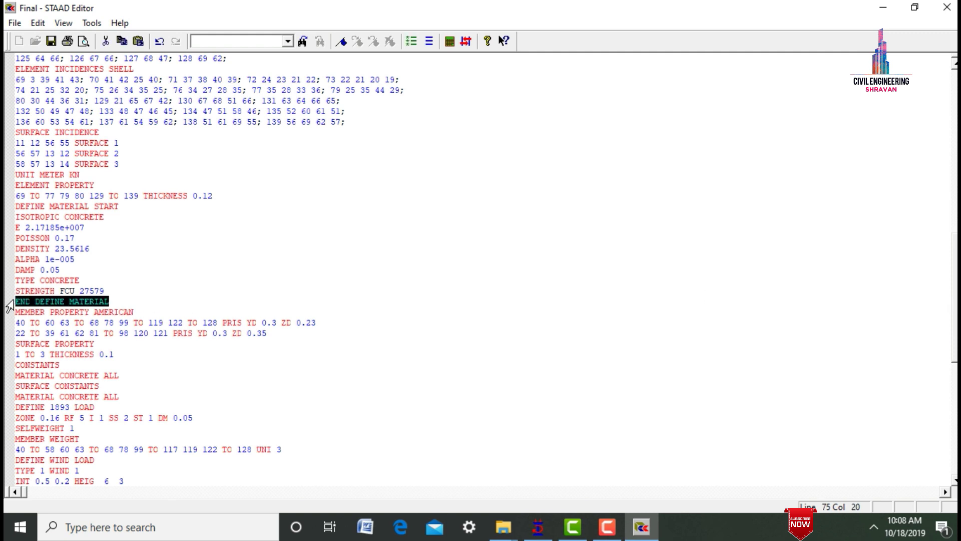
pyautogui.click(113, 303)
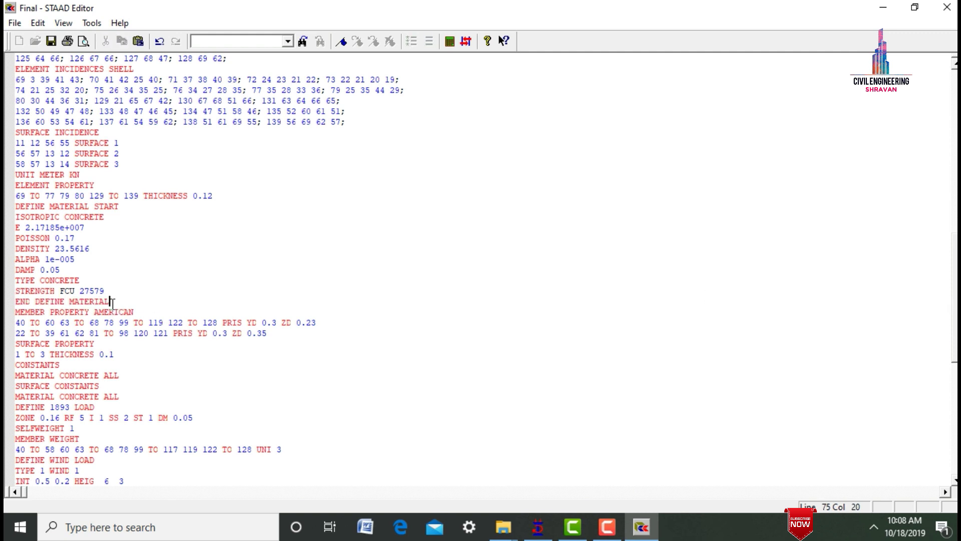
pyautogui.press('Return')
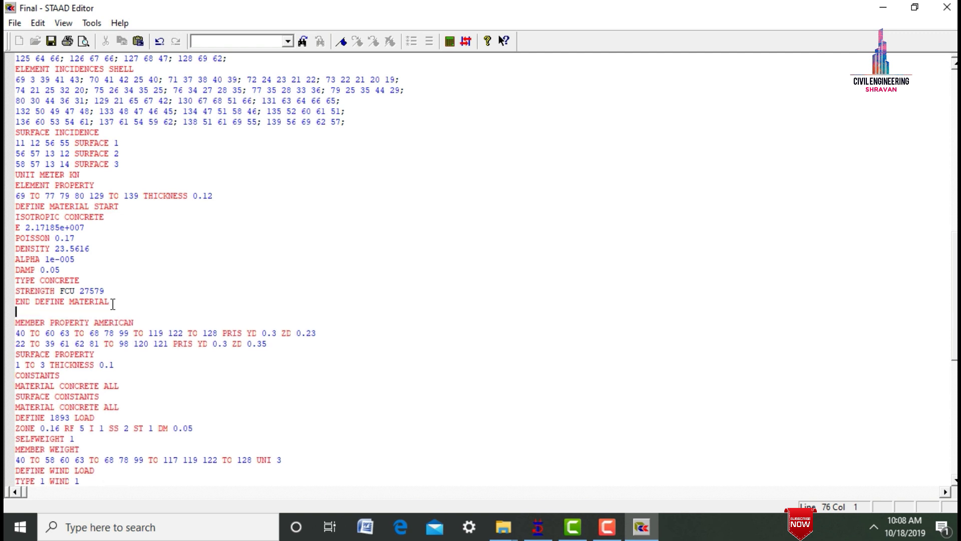
pyautogui.write('SUPPORTS 1 TO 18 43 FIXED')
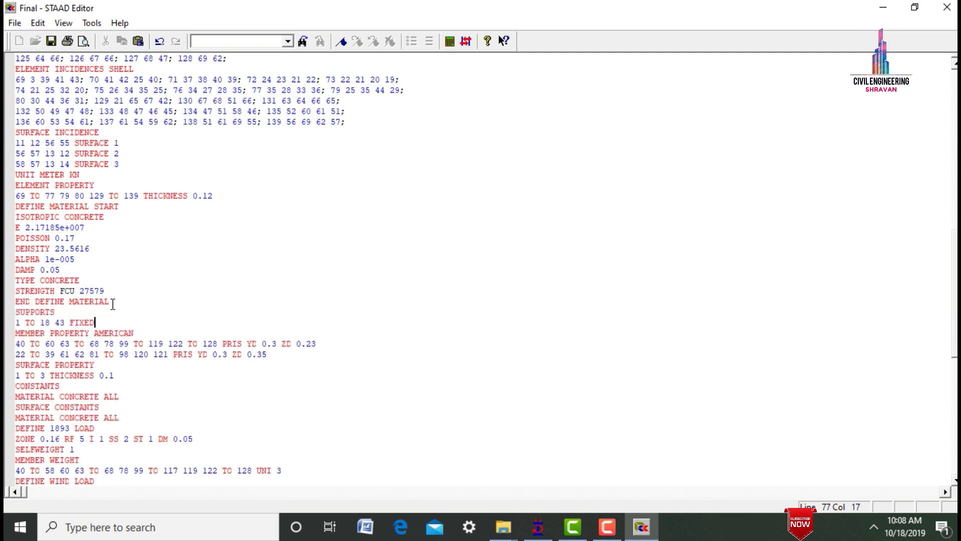
pyautogui.hotkey('ctrl', 's')
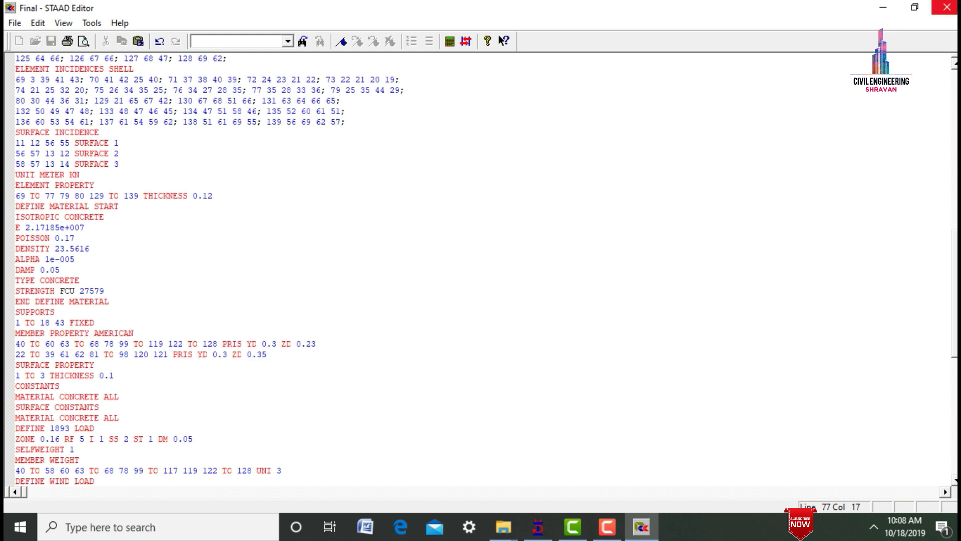
pyautogui.click(947, 7)
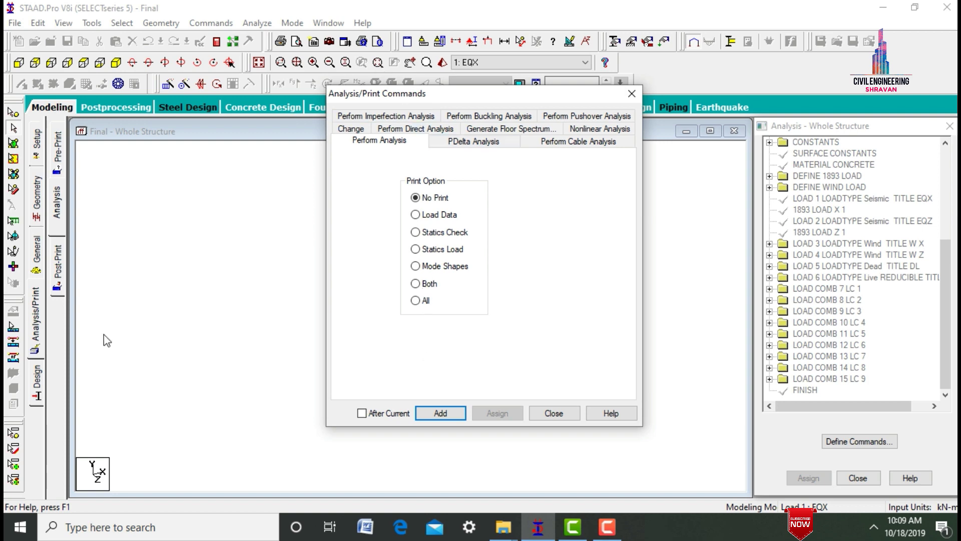
# Step: Add a new Perform Analysis command with No Print to the corrected model and rerun the analysis
pyautogui.click(434, 413)
pyautogui.click(553, 413)
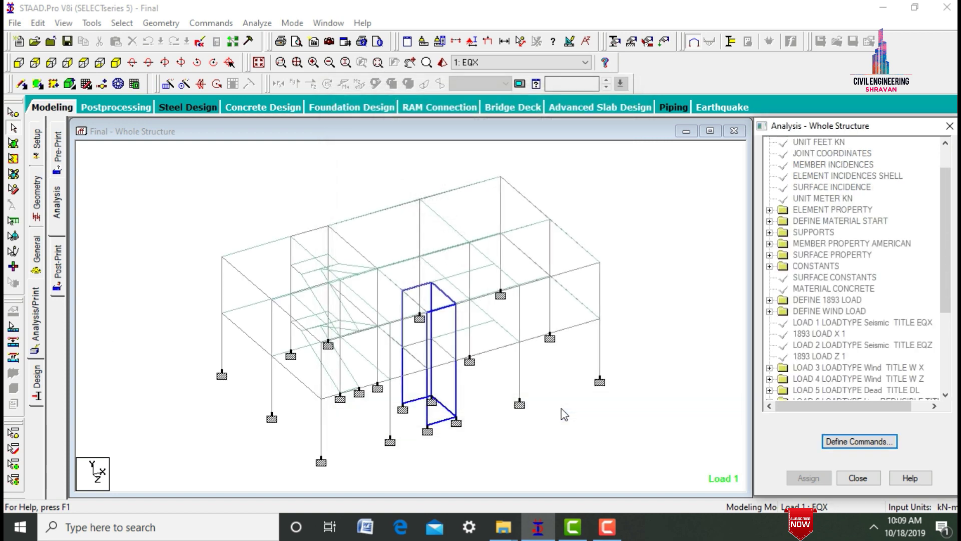
pyautogui.click(255, 23)
pyautogui.click(273, 37)
pyautogui.press('Return')
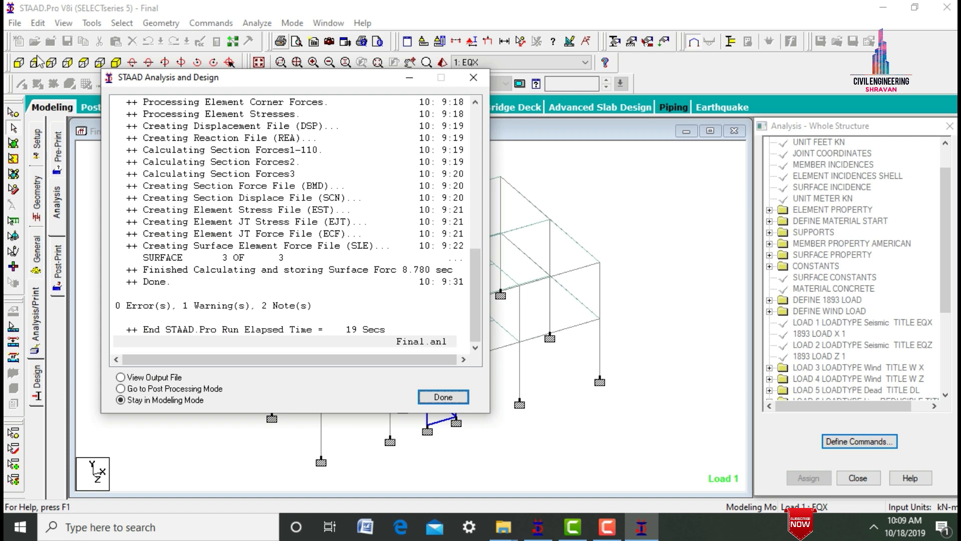
# Step: Go to post-processing mode with all load cases selected and display the beam forces with the Fy shear diagram
pyautogui.click(218, 390)
pyautogui.click(441, 396)
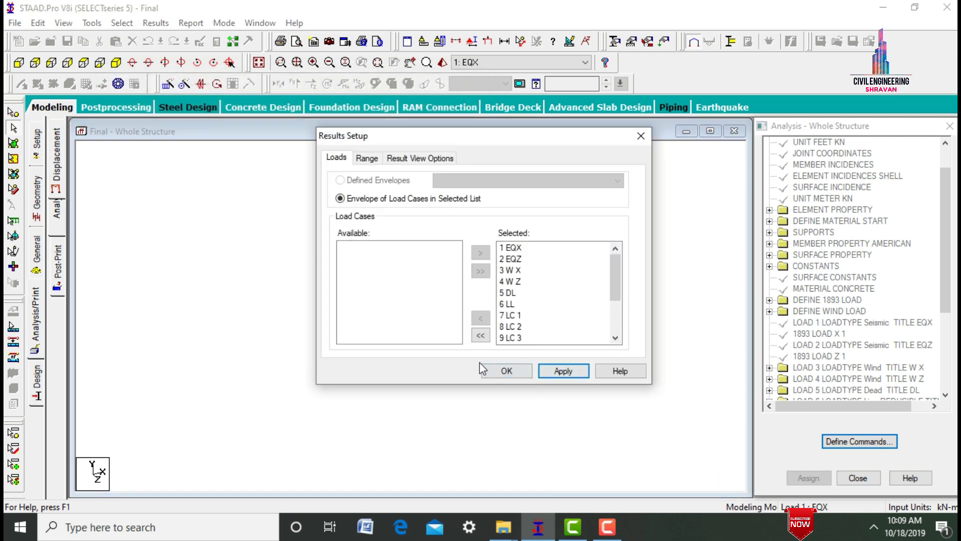
pyautogui.click(488, 371)
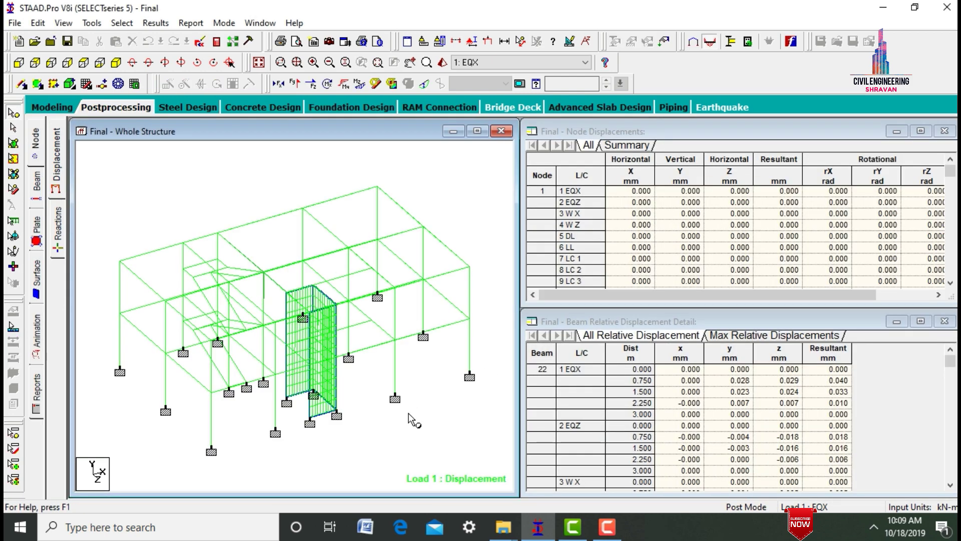
pyautogui.click(44, 193)
pyautogui.click(295, 84)
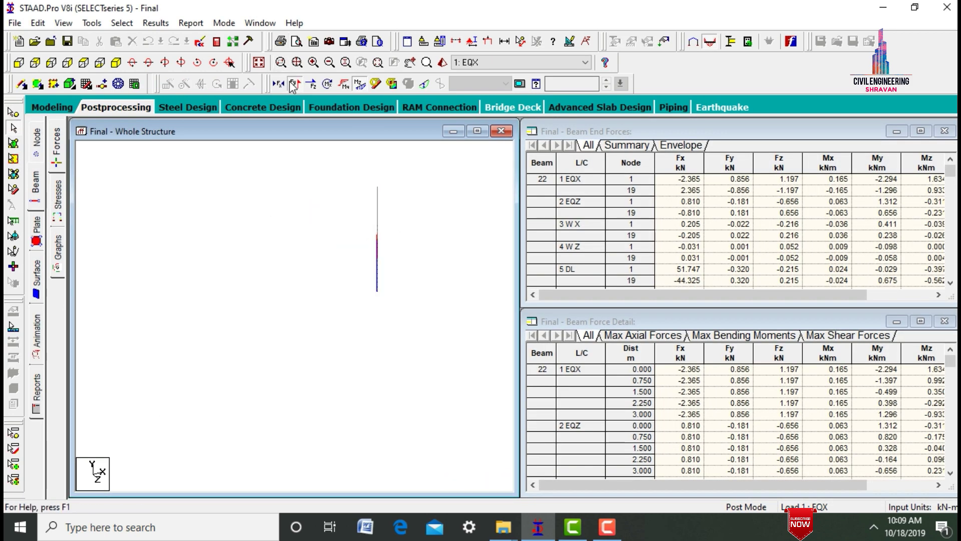
# Step: Show the plate stress contour for load case 1: EQX with the stress type Max Absolute and Normal Fill
pyautogui.click(37, 232)
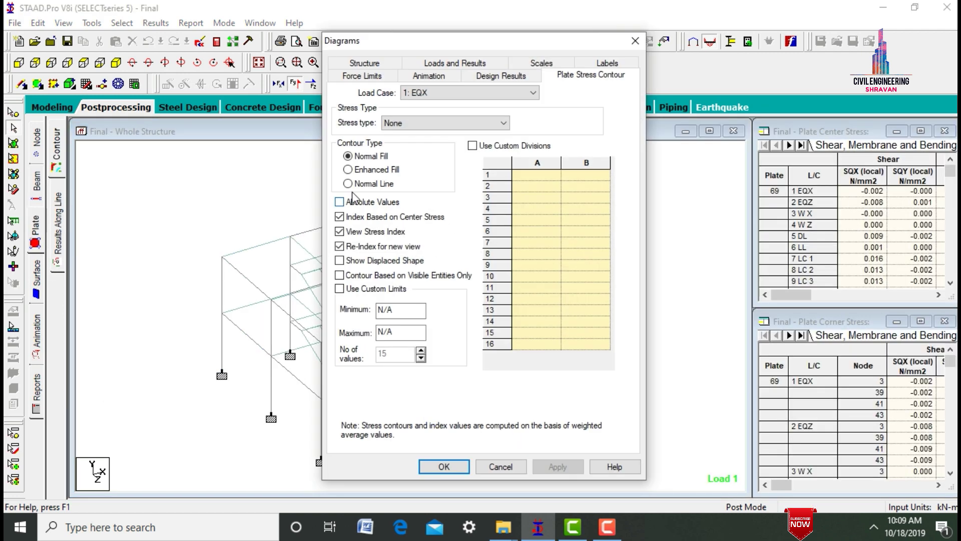
pyautogui.click(396, 123)
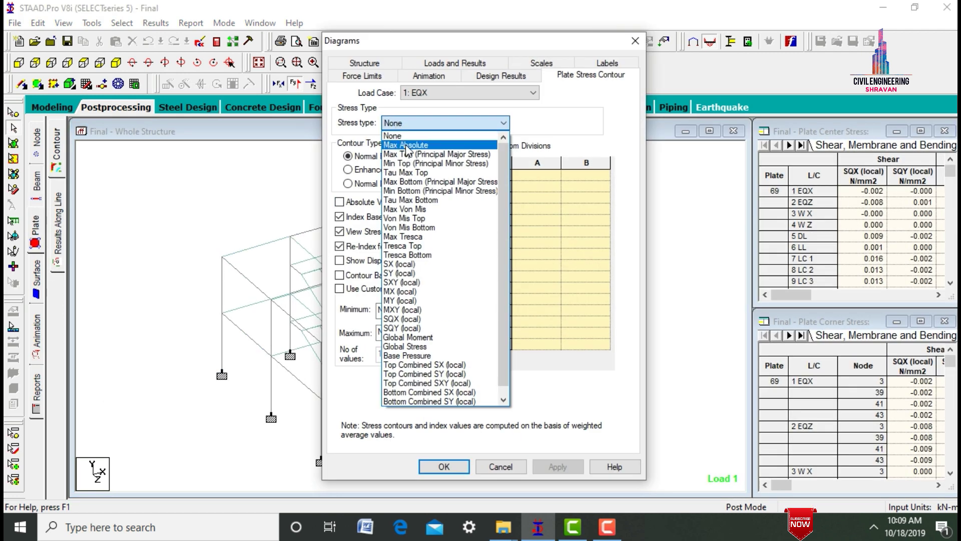
pyautogui.click(406, 138)
pyautogui.click(557, 466)
pyautogui.click(444, 466)
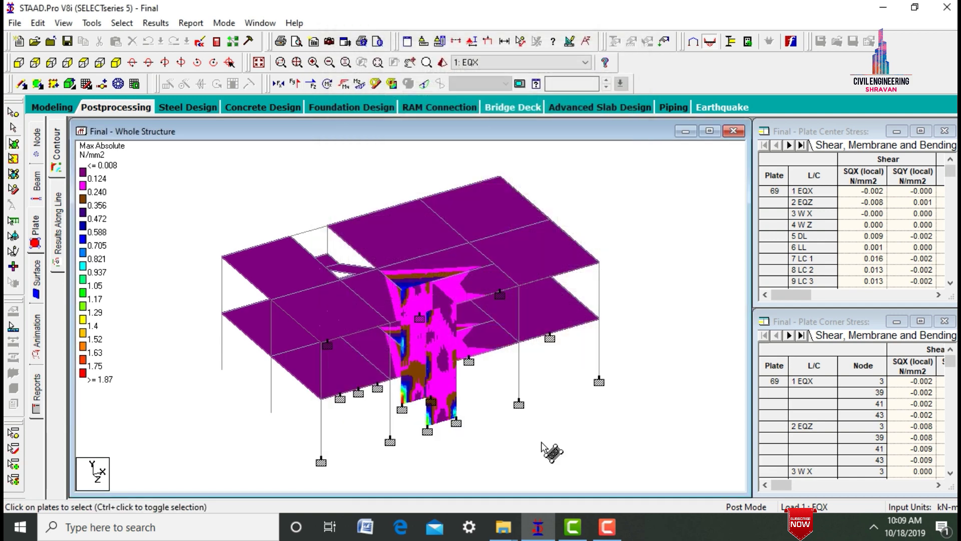